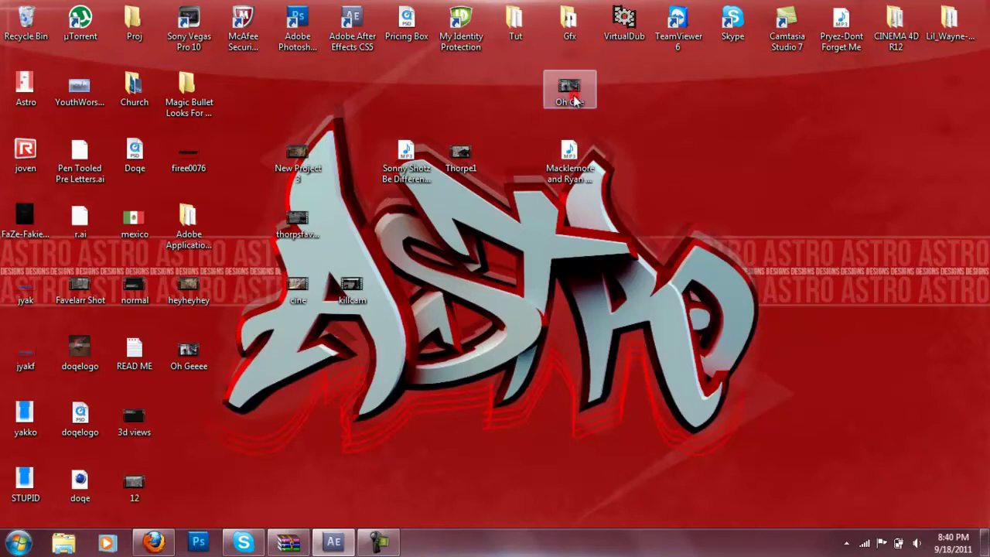
Import Oh Gee.mp4 and build an Oh Gee comp with the clip stacked as two layers.
left_click_drag(575, 102, 101, 215)
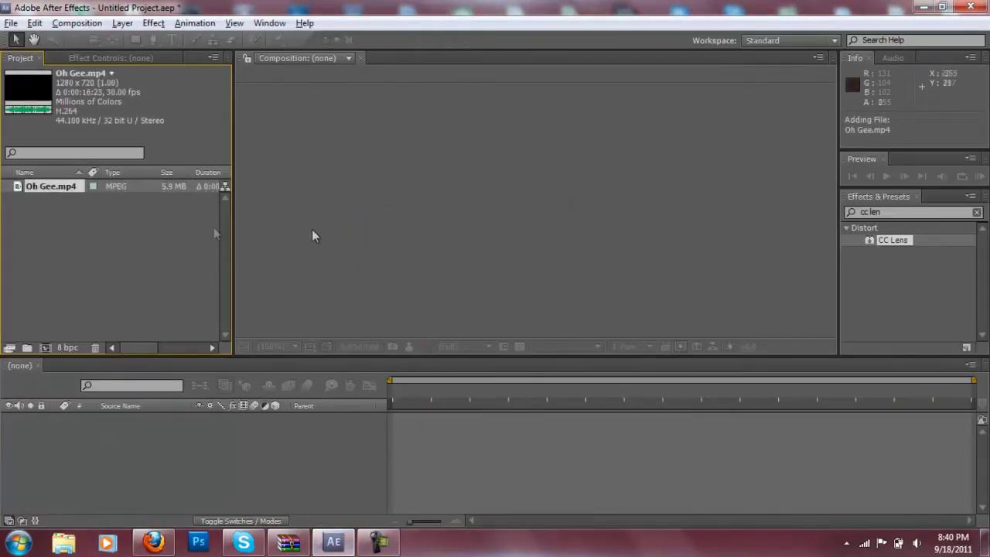
left_click(66, 189)
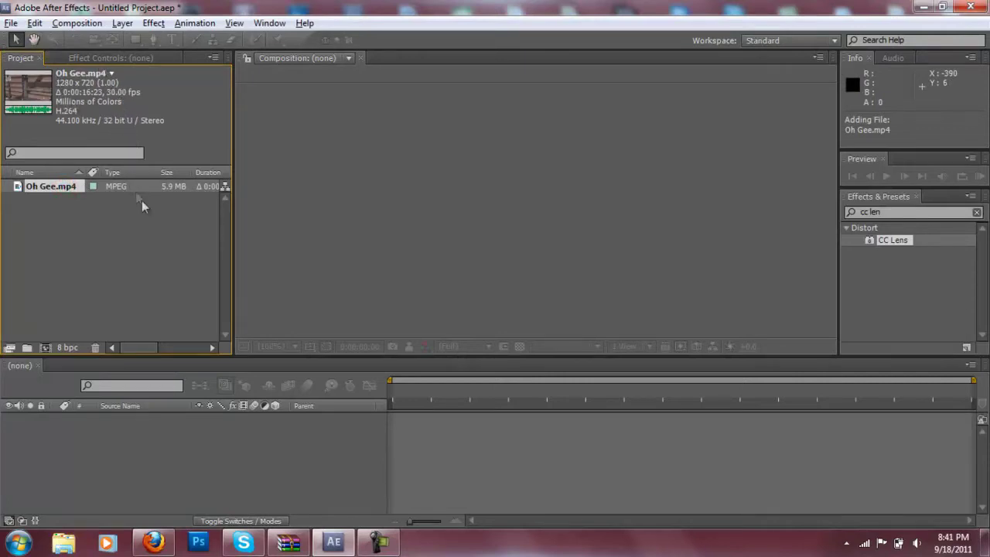
left_click_drag(71, 189, 120, 464)
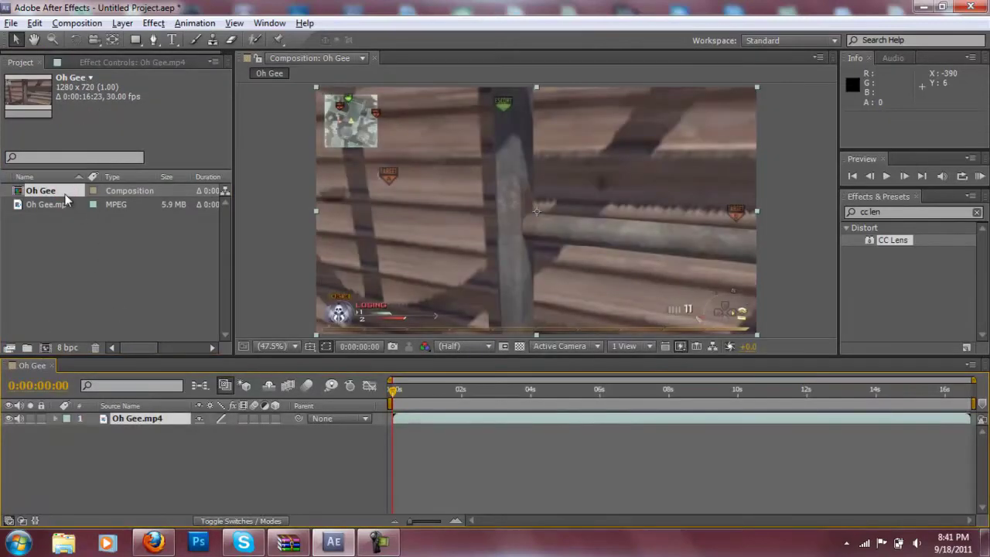
left_click_drag(66, 199, 131, 456)
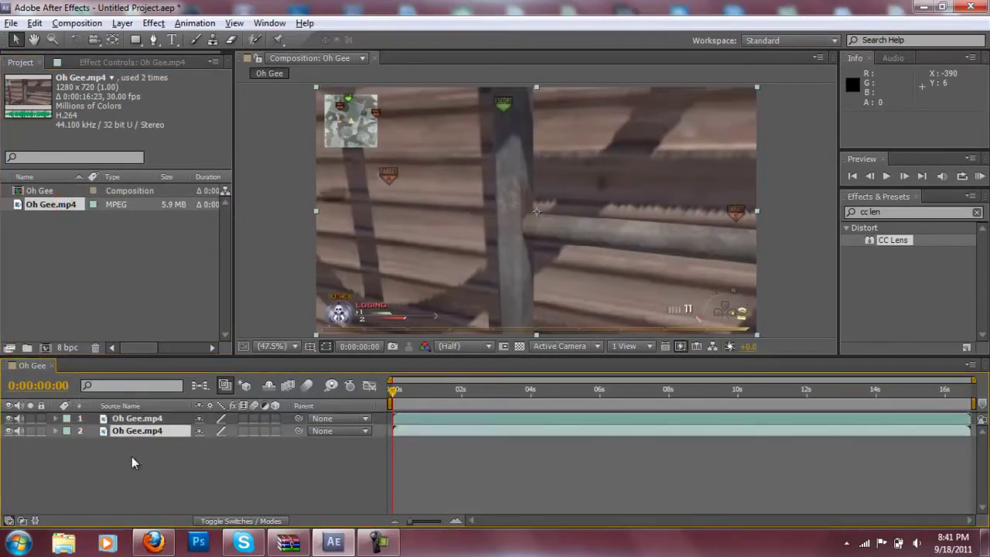
right_click(75, 190)
Change the Oh Gee composition's frame rate to 59.94 fps in Composition Settings.
left_click(137, 201)
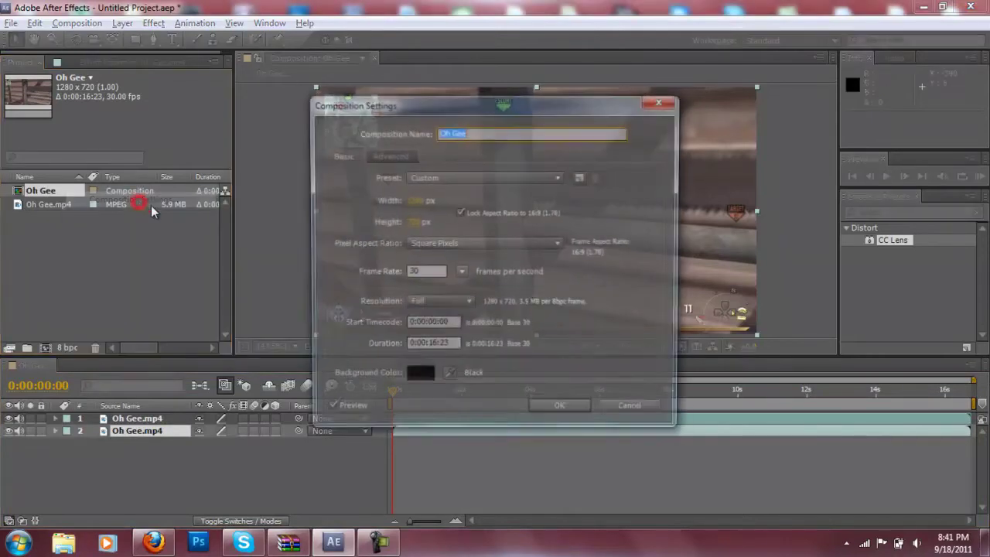
left_click(427, 271)
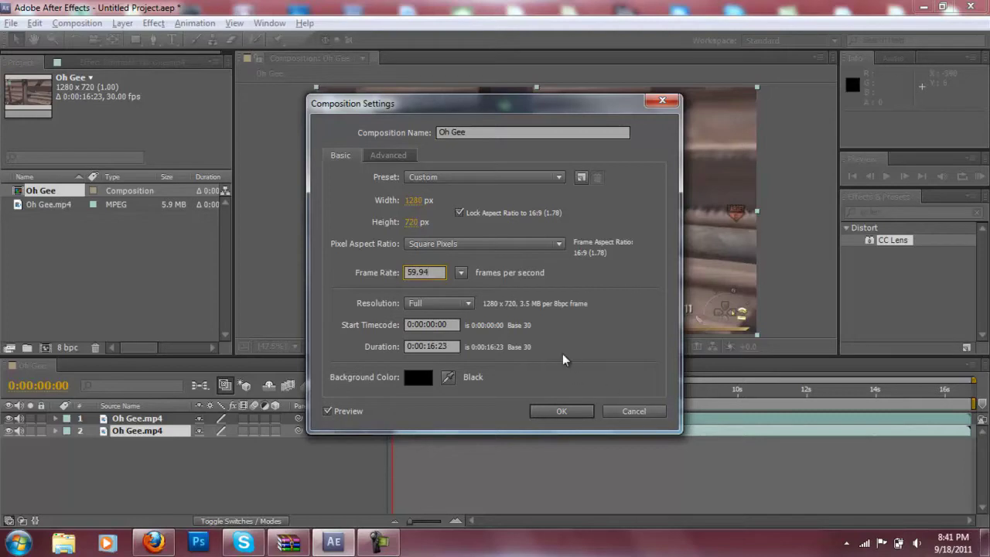
left_click(555, 411)
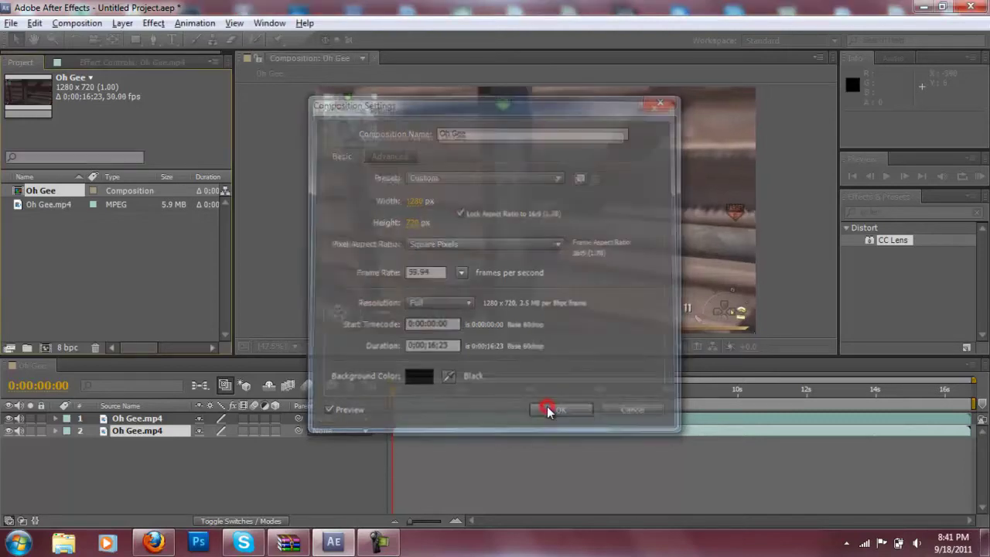
left_click(168, 418)
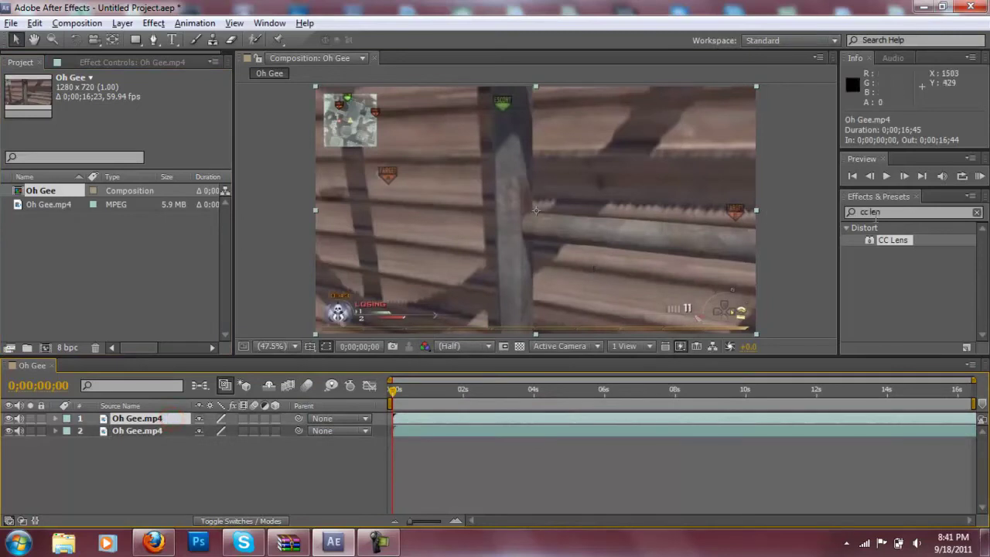
Apply CC Lens to the top Oh Gee.mp4 layer and set its Size to 0.
left_click(893, 211)
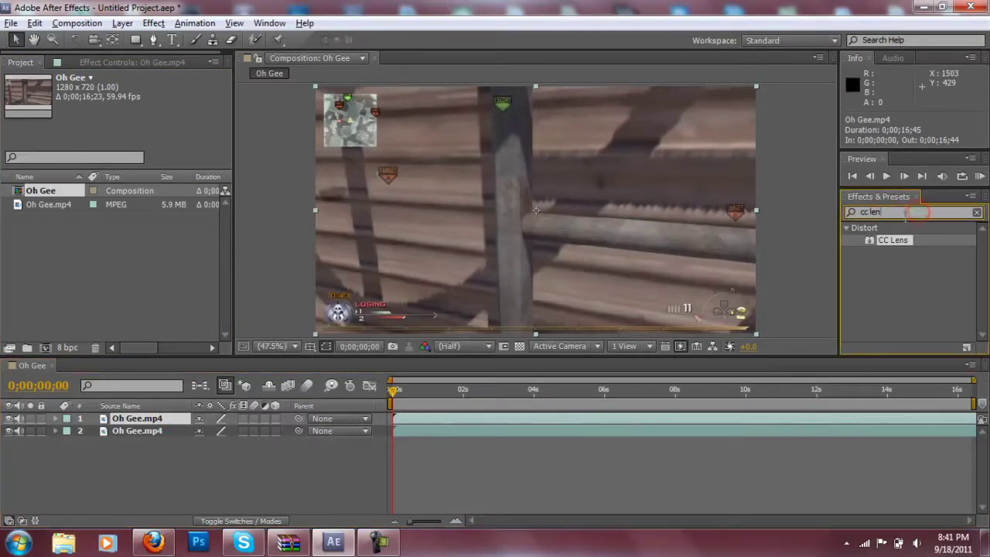
left_click_drag(892, 239, 485, 420)
left_click(524, 415)
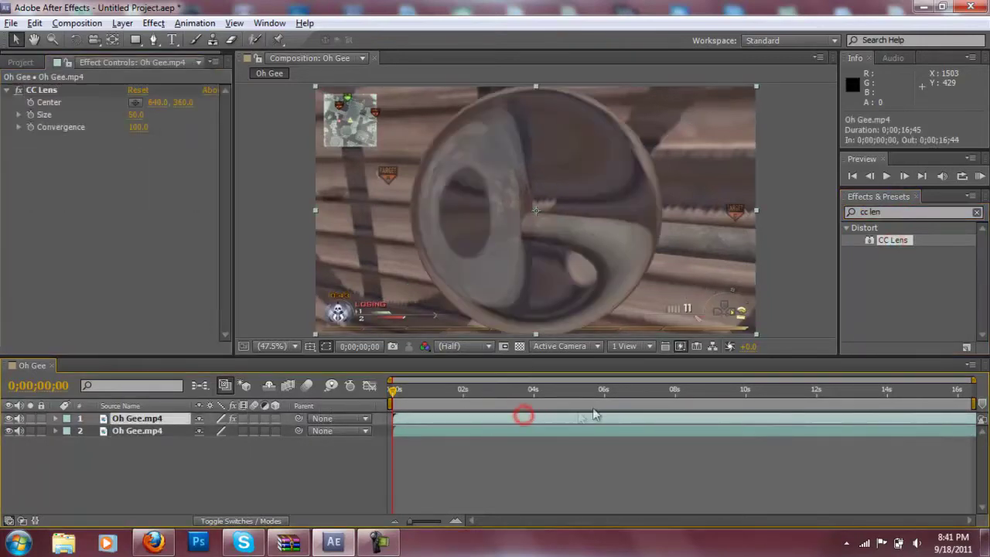
left_click(135, 115)
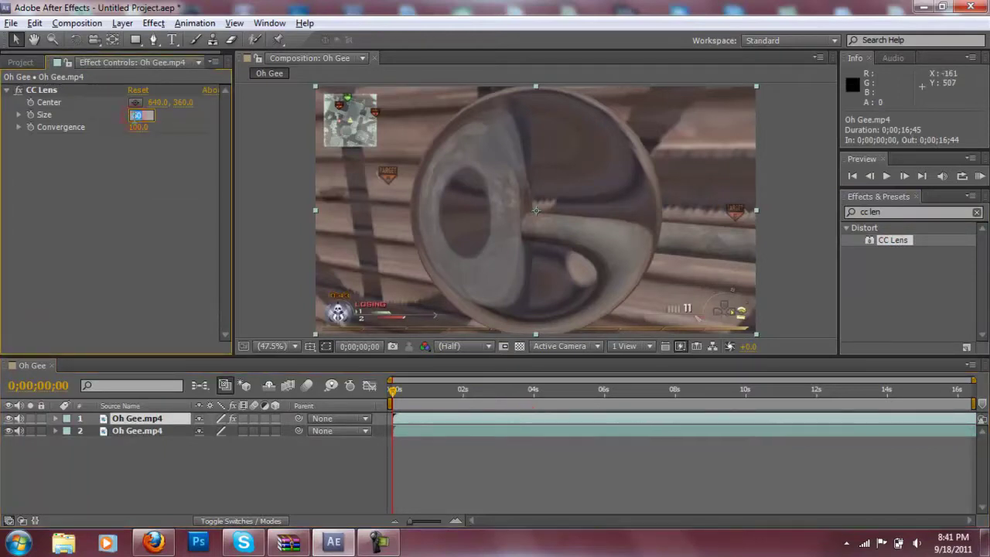
key("Return")
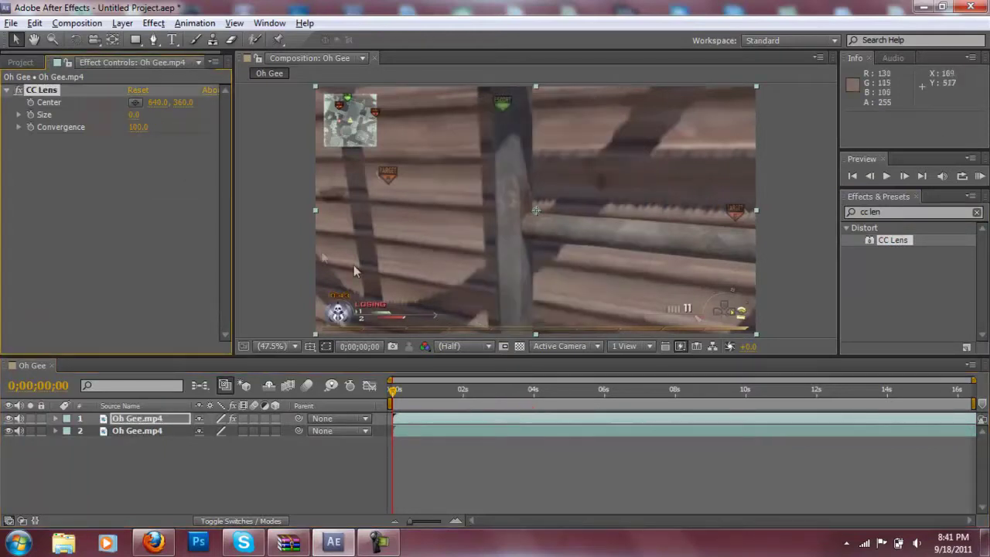
left_click(626, 416)
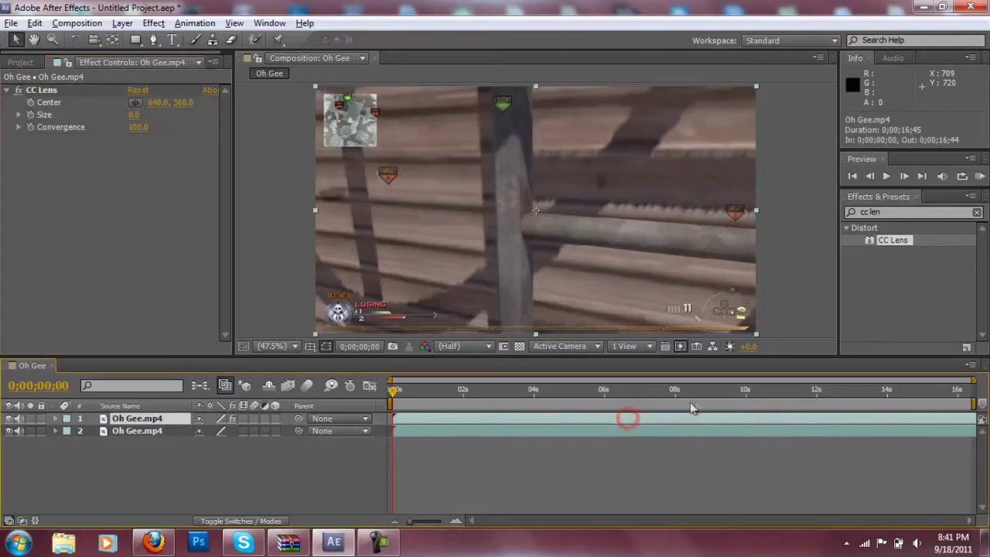
left_click_drag(690, 403, 766, 410)
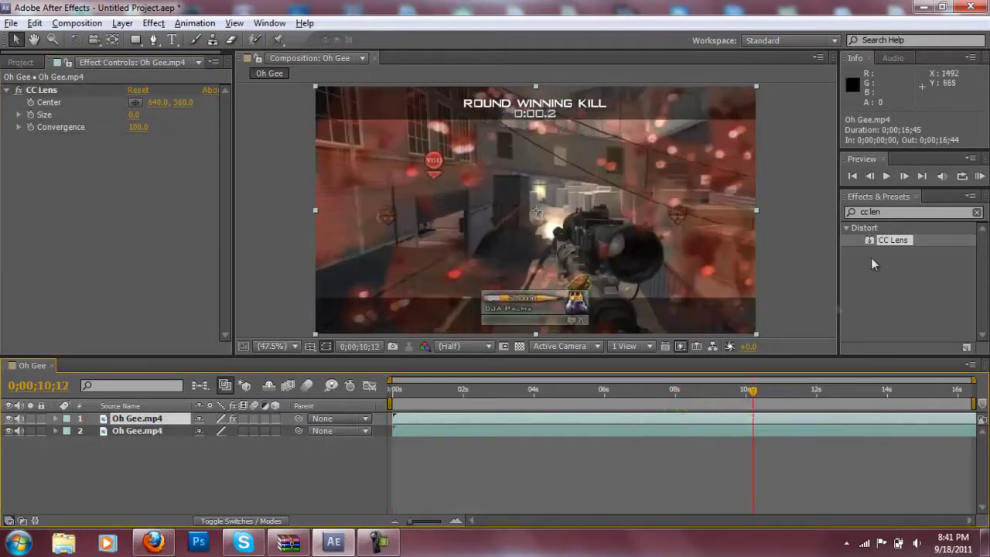
Set a CC Lens Size keyframe of 0 on the top layer at 0;00;10;12.
left_click(869, 176)
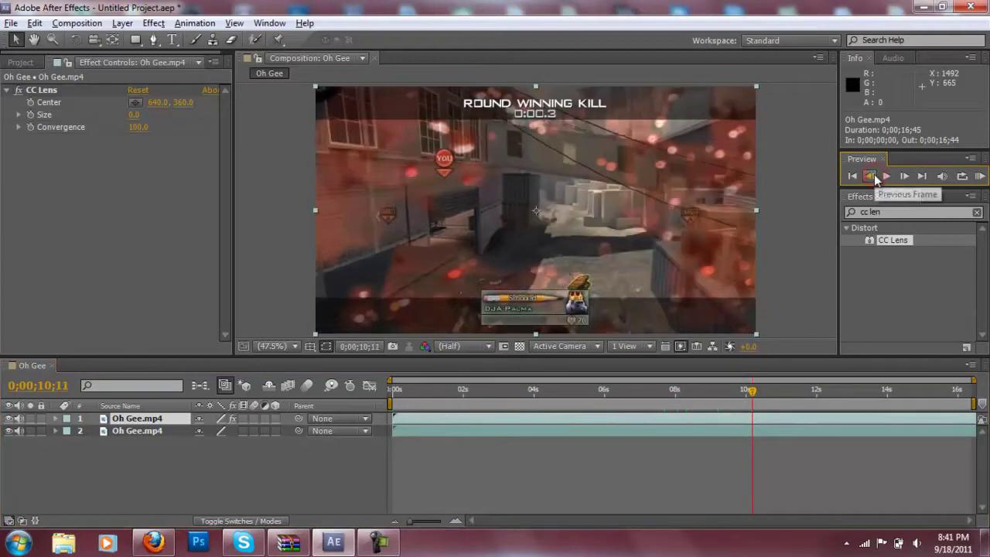
left_click(903, 176)
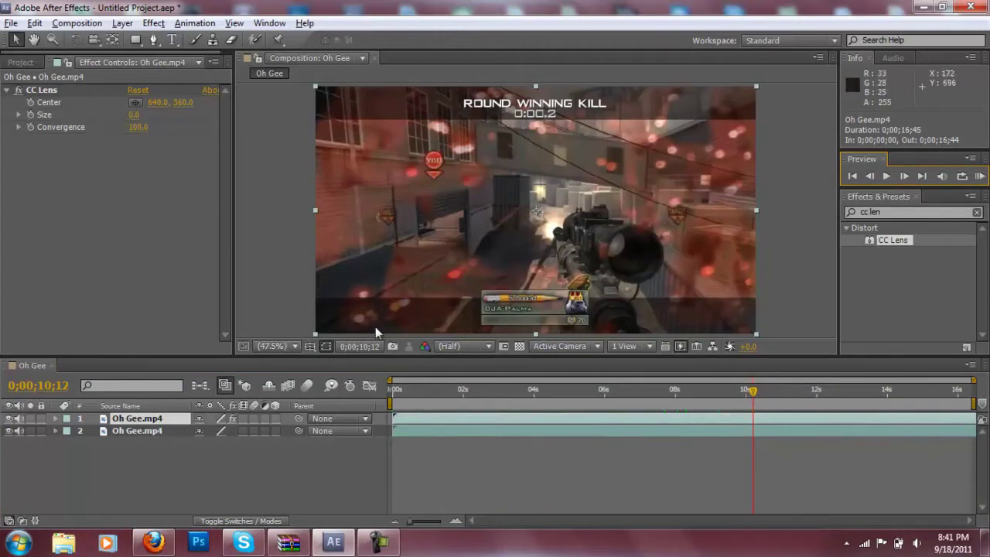
left_click(55, 418)
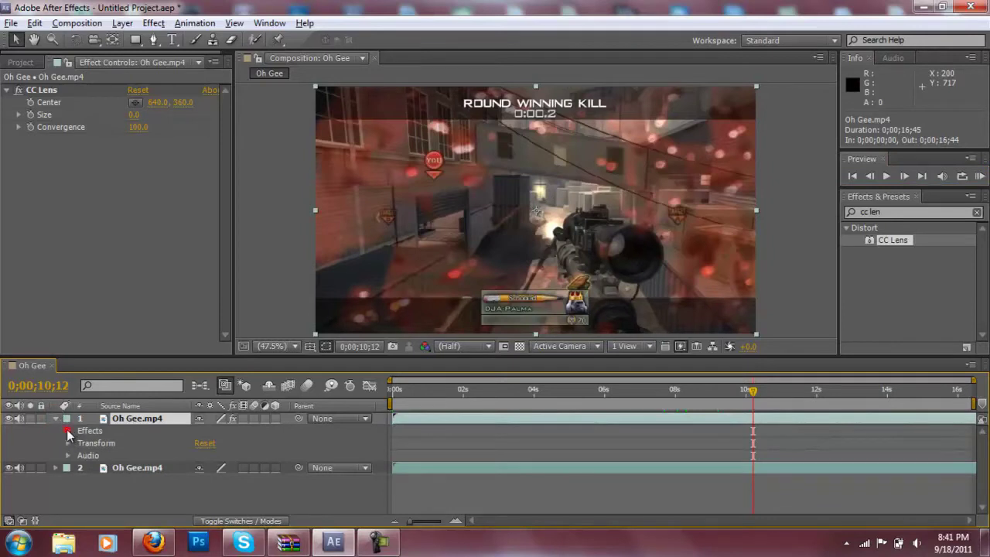
left_click(68, 430)
left_click(81, 443)
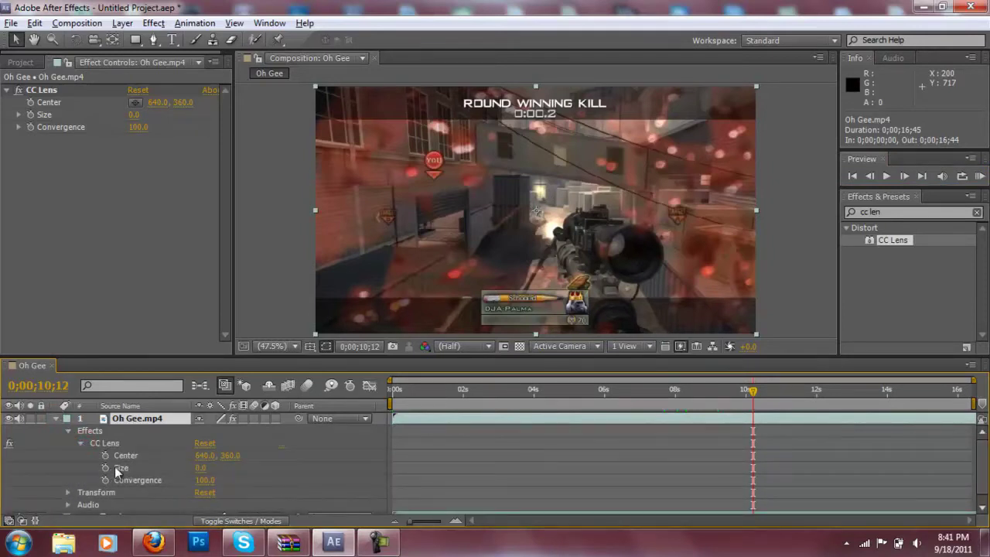
left_click(108, 467)
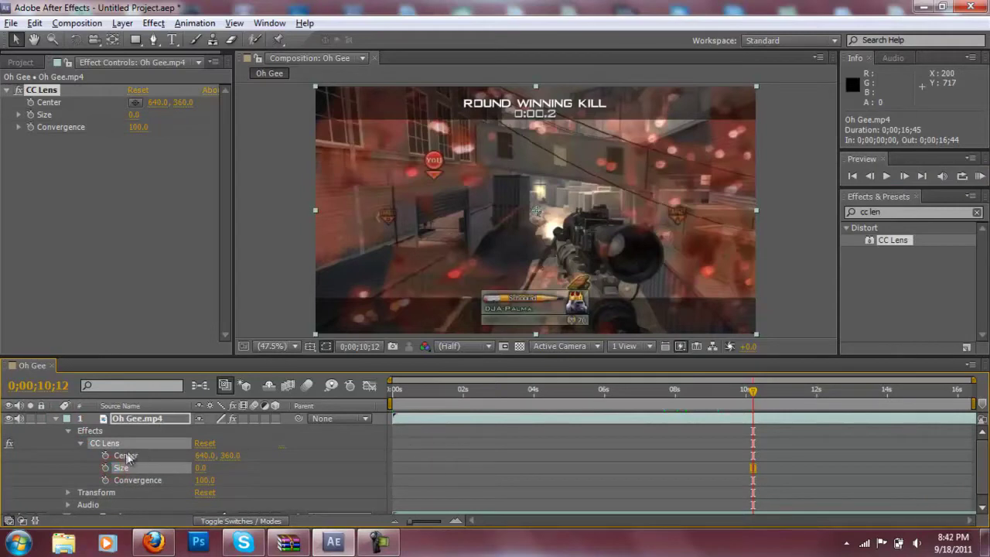
left_click(106, 467)
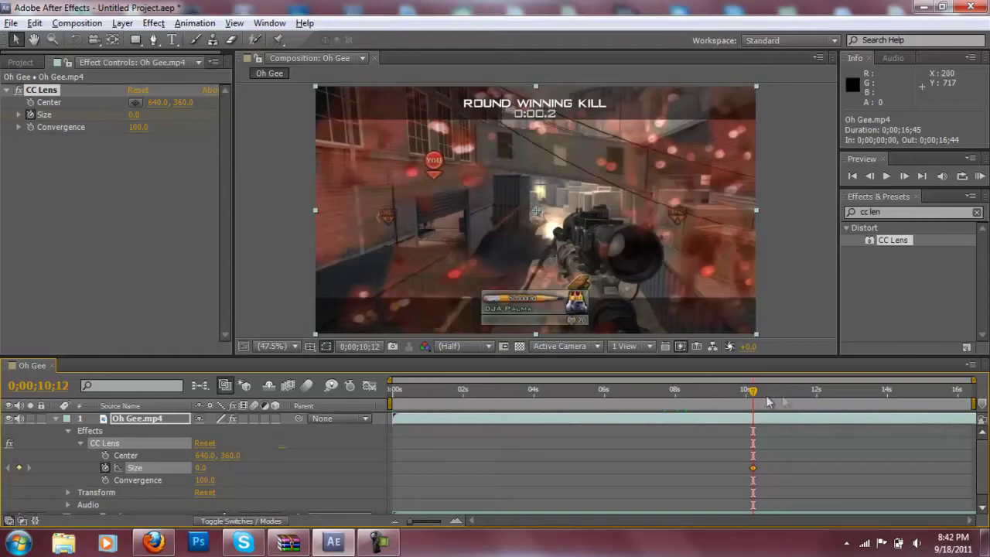
Add a second Size keyframe of 300 a few frames later and preview the pop-out.
mouse_move(768, 401)
left_mouse_down()
mouse_move(764, 391)
mouse_move(783, 395)
mouse_move(770, 394)
left_mouse_up()
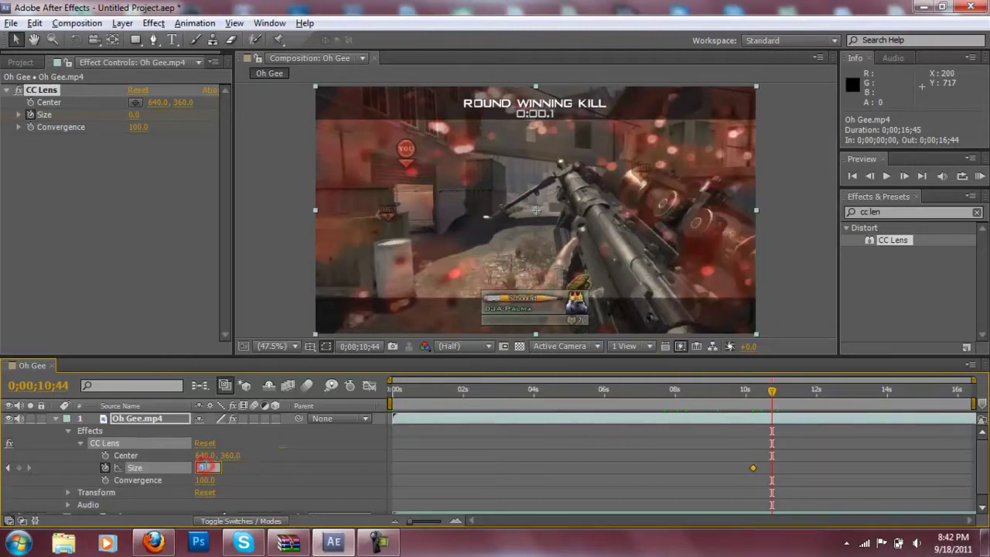
type("300")
key("Return")
mouse_move(774, 395)
left_mouse_down()
mouse_move(719, 398)
mouse_move(801, 395)
mouse_move(737, 394)
mouse_move(783, 392)
left_mouse_up()
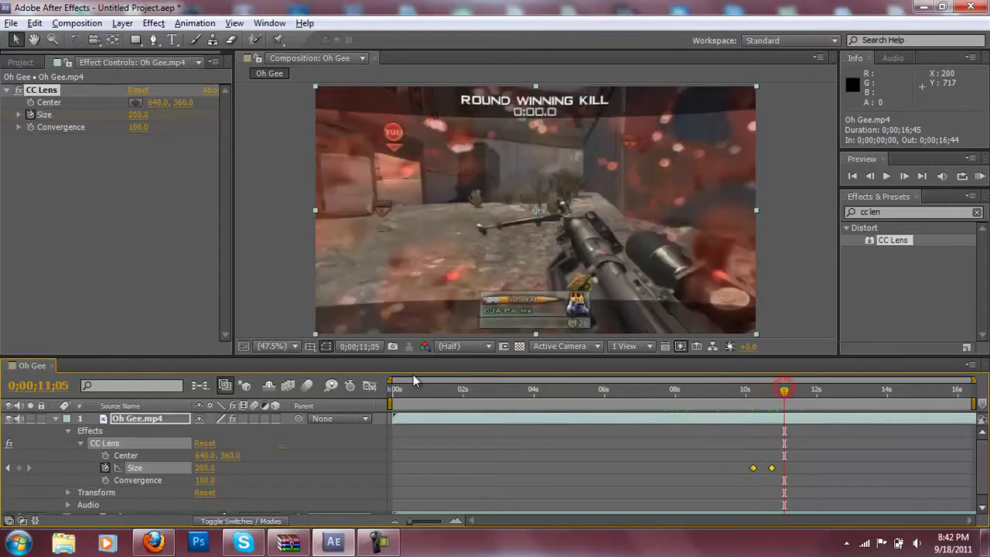
left_click(69, 430)
Apply Magic Bullet Looks to the top Oh Gee.mp4 layer from the Effect menu.
left_click(55, 419)
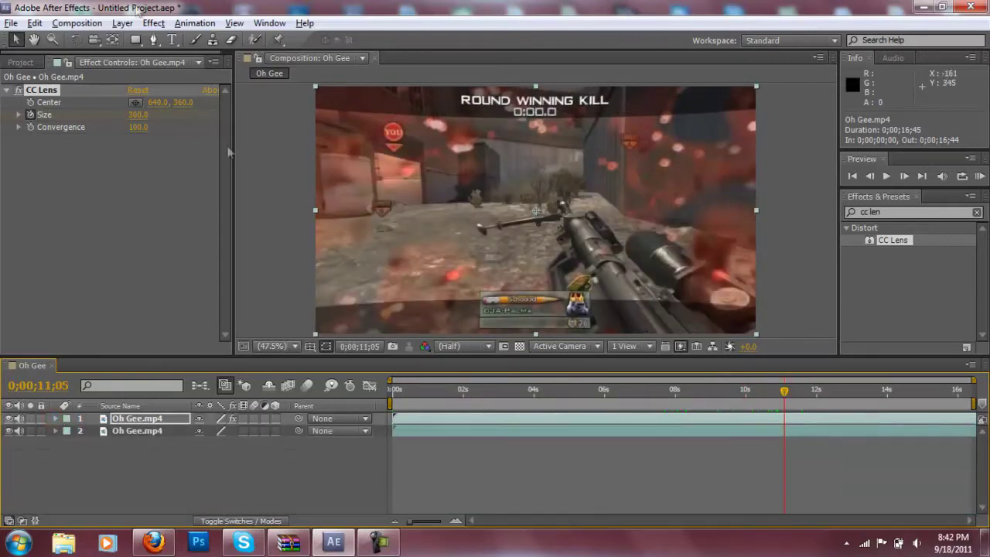
left_click(382, 423)
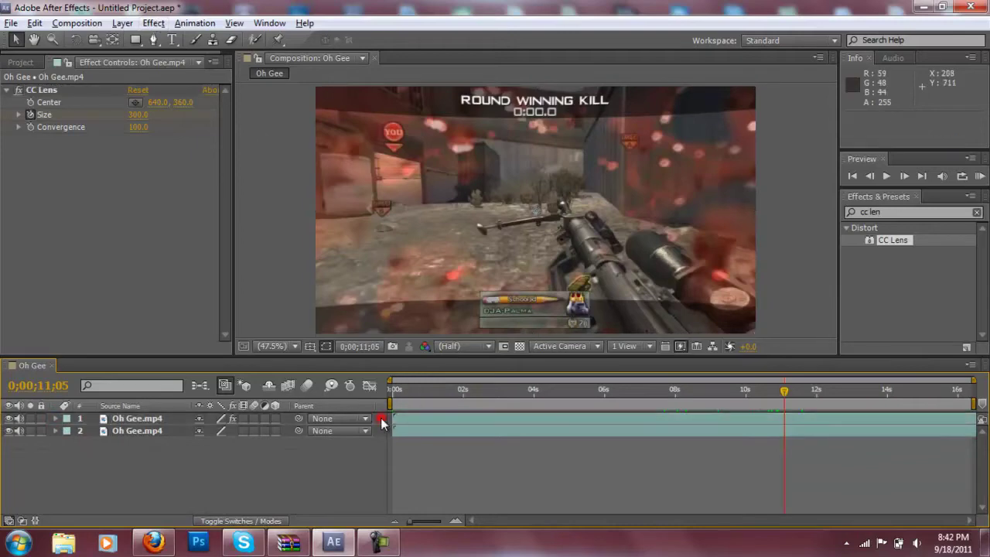
left_click(154, 23)
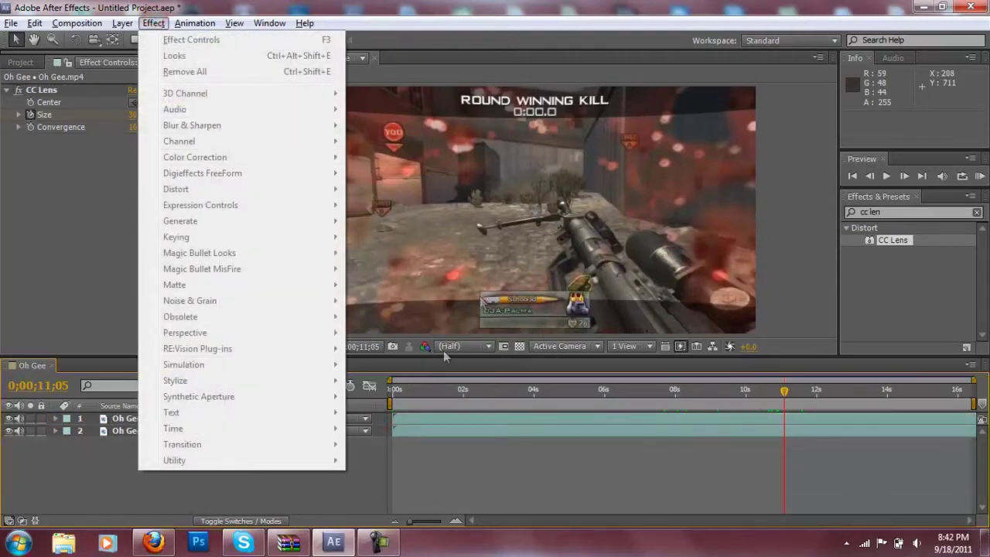
left_click(407, 423)
left_click(154, 23)
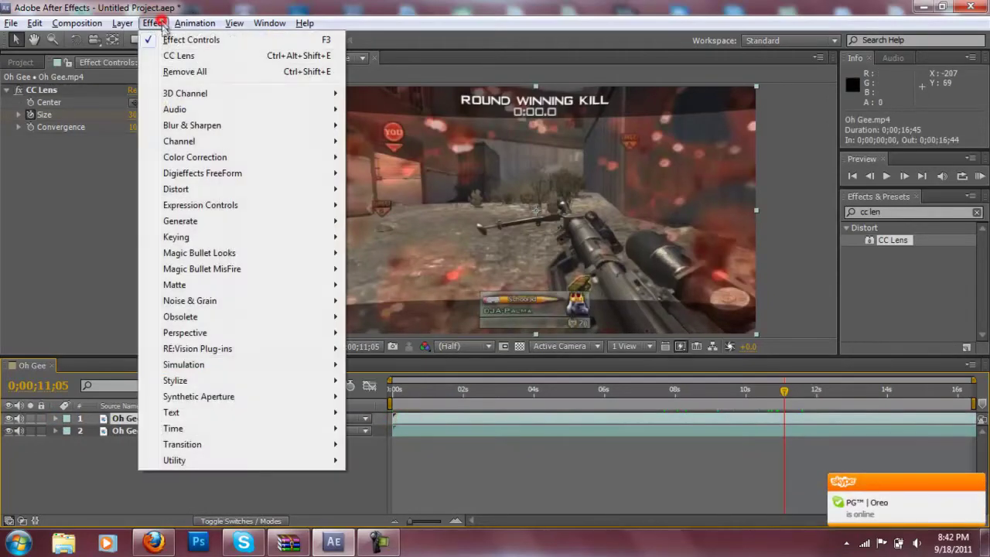
mouse_move(221, 258)
left_click(381, 258)
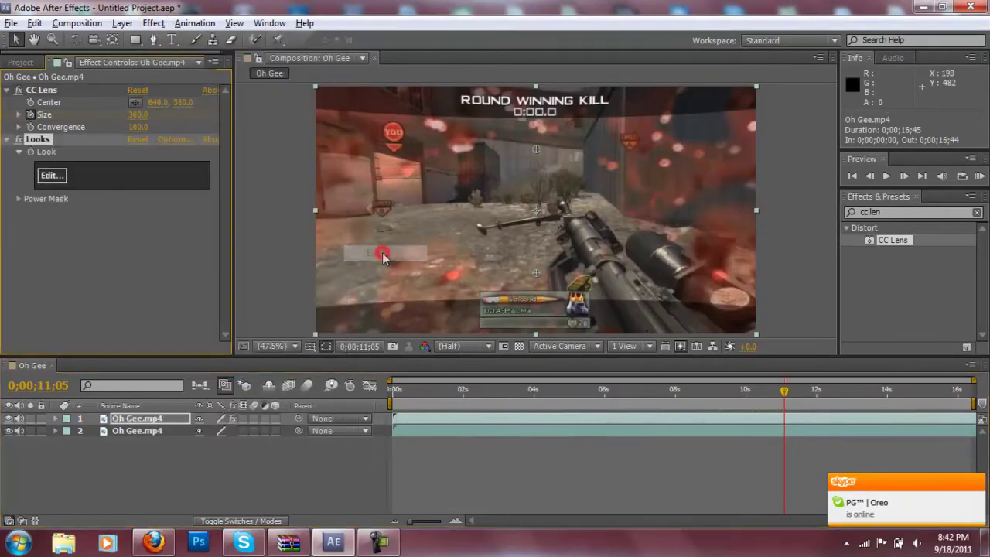
Preview Warm Bird, then grade the top layer with the New Noir look and accept it.
left_click(50, 177)
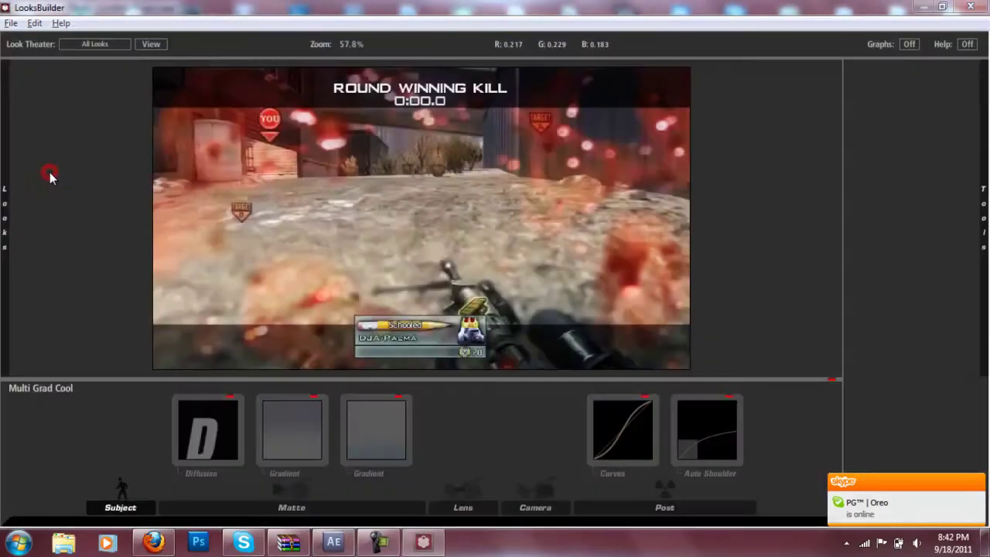
mouse_move(2, 184)
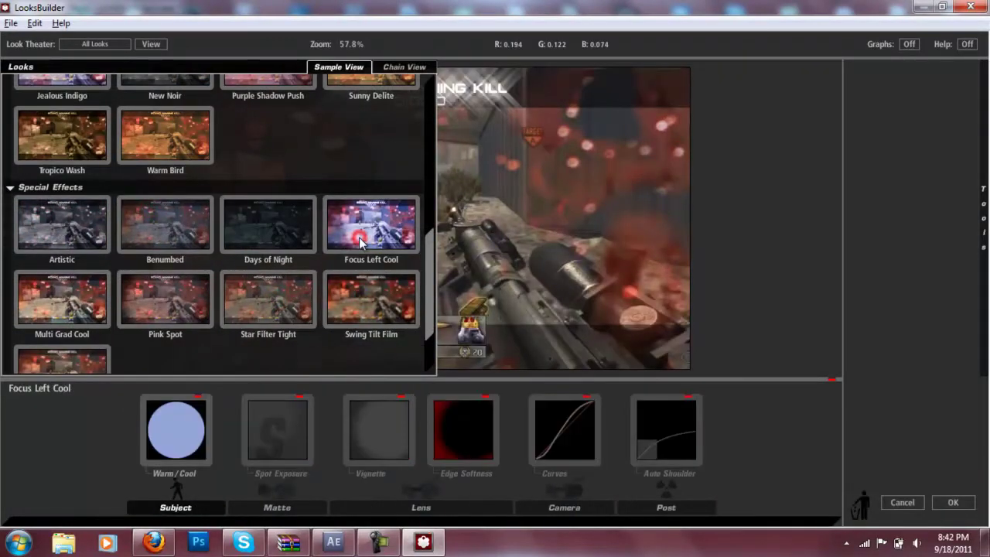
left_click(186, 147)
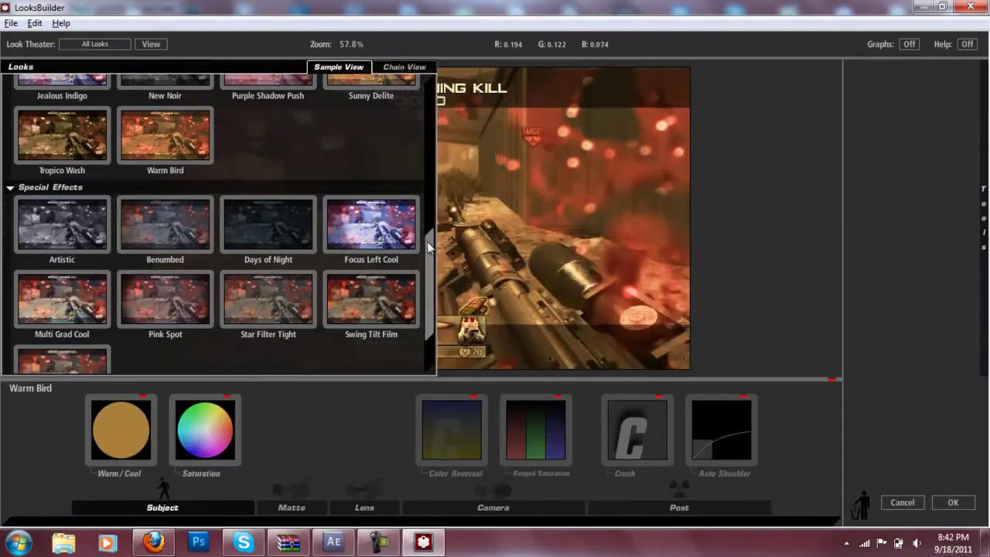
left_click_drag(429, 246, 432, 168)
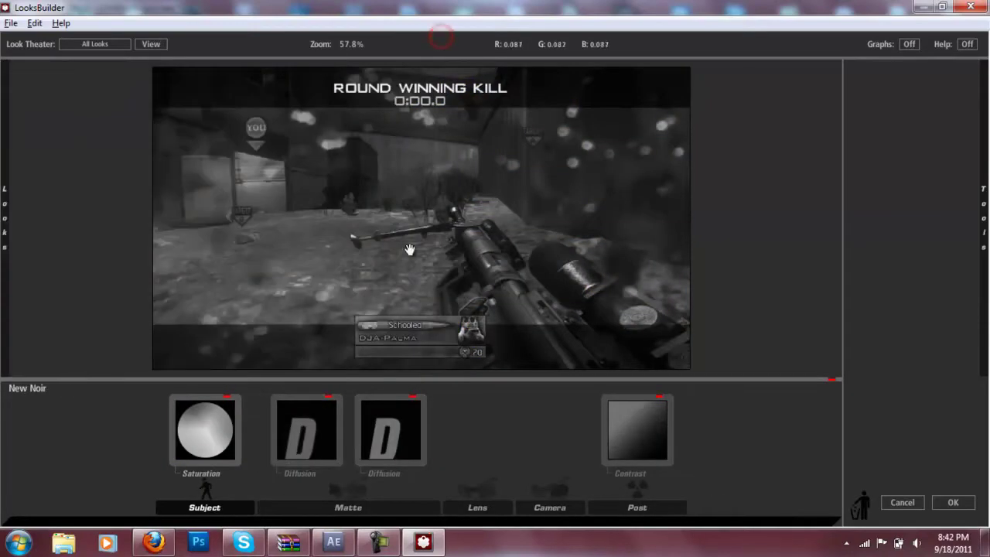
left_click(937, 504)
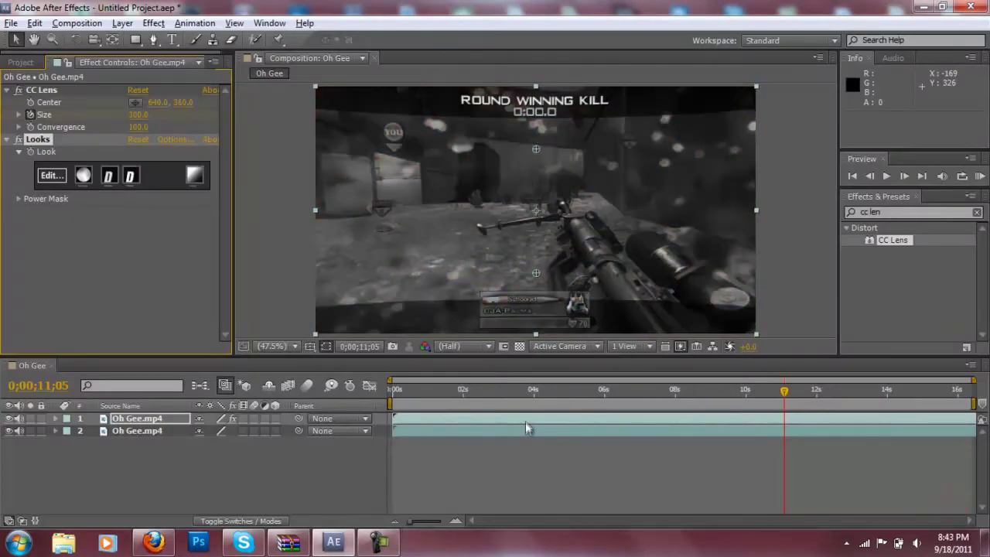
Add Magic Bullet Looks to the second Oh Gee.mp4 layer and open its LooksBuilder editor.
left_click(526, 427)
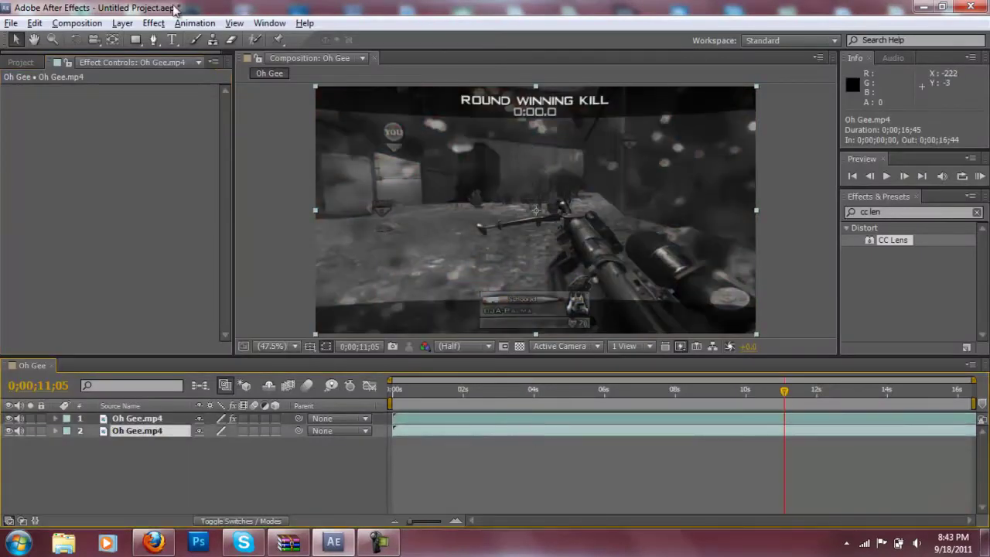
left_click(234, 23)
mouse_move(176, 25)
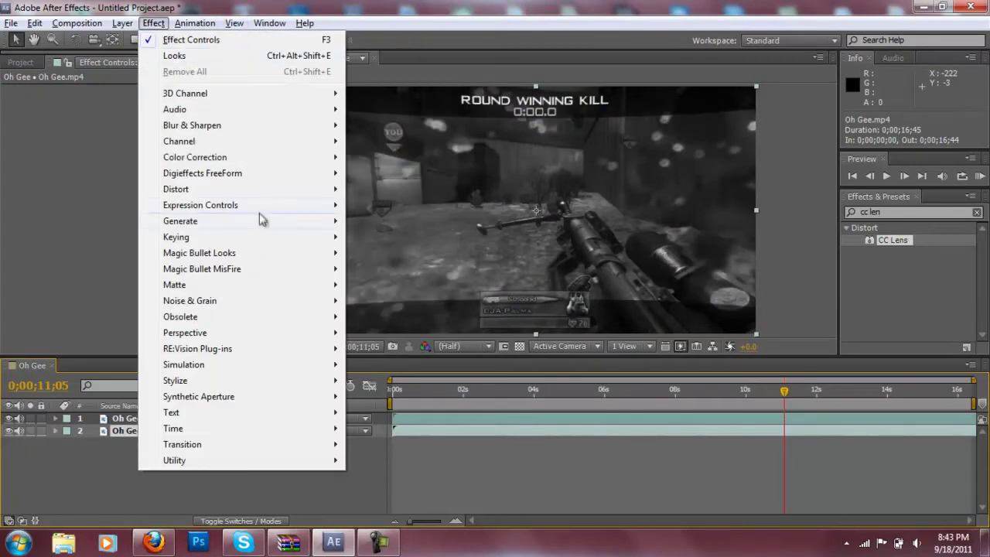
mouse_move(239, 261)
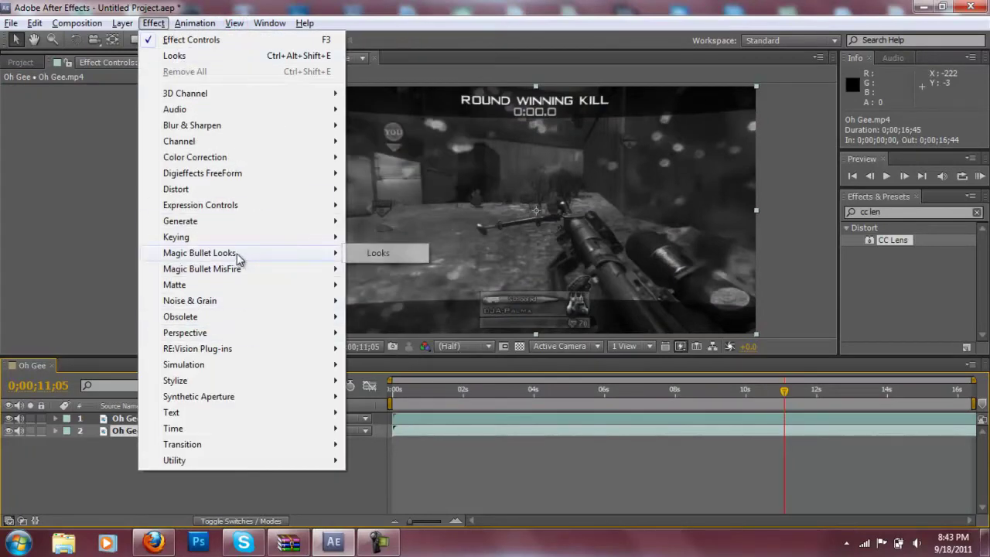
left_click(369, 252)
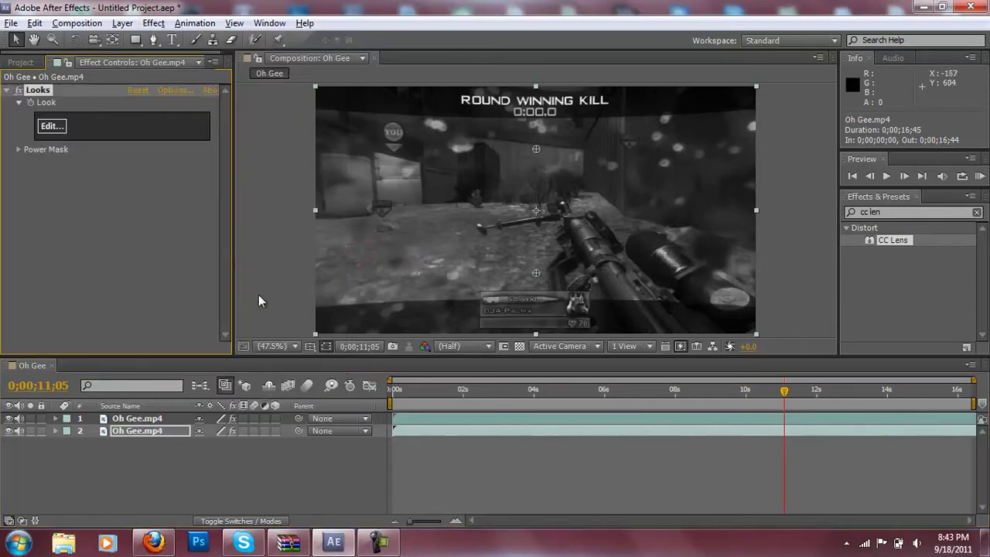
left_click(60, 127)
Try New Noir, then apply the Crime Scene look to the second layer and accept it.
mouse_move(5, 221)
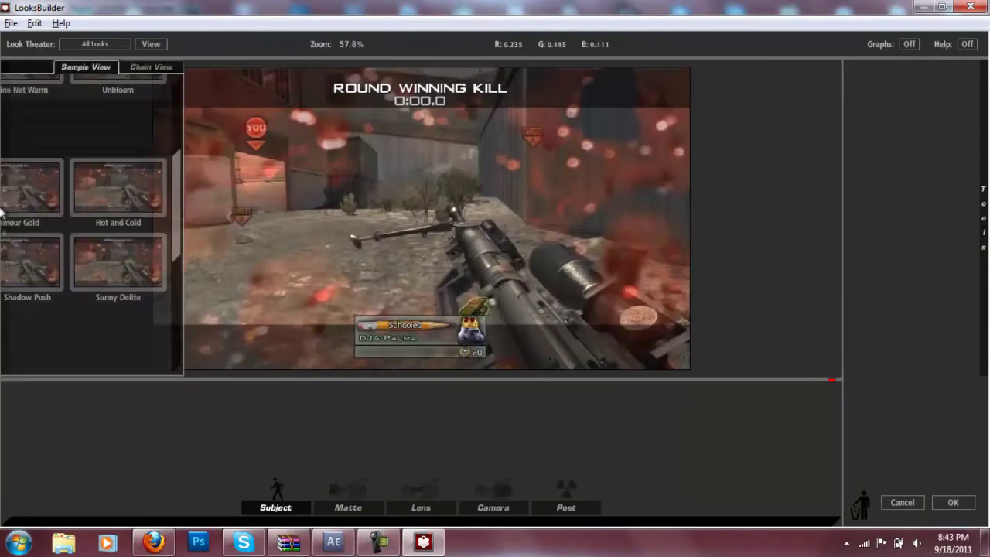
left_click(189, 263)
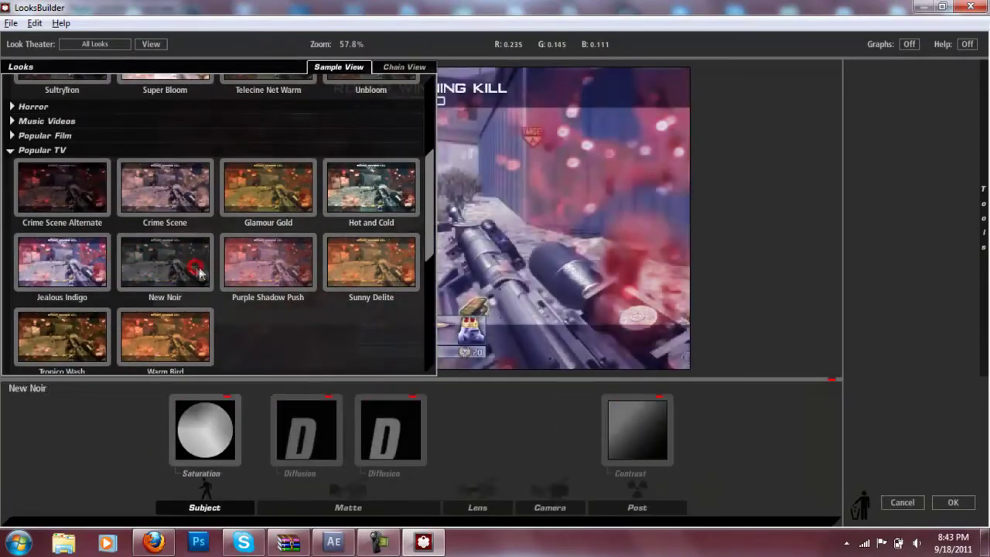
mouse_move(7, 135)
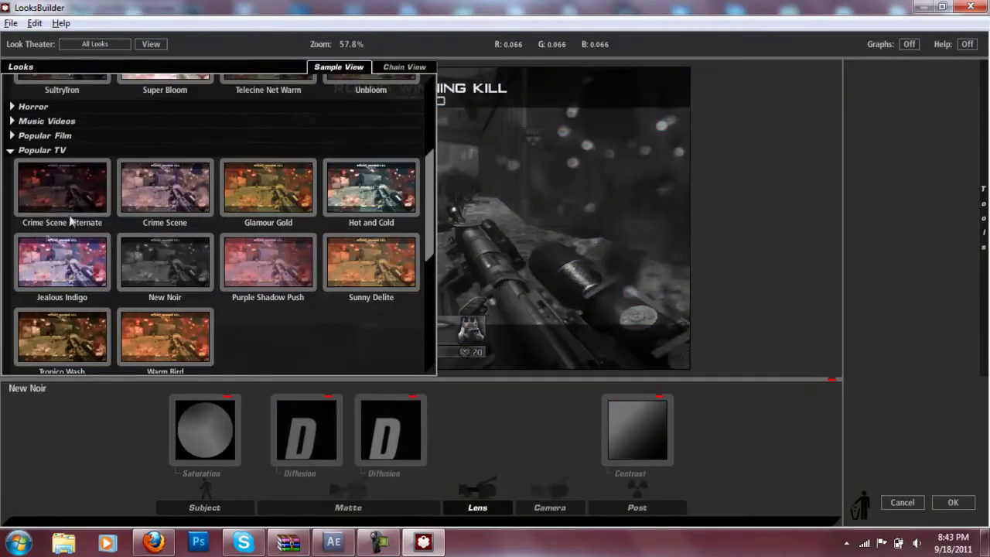
left_click(162, 193)
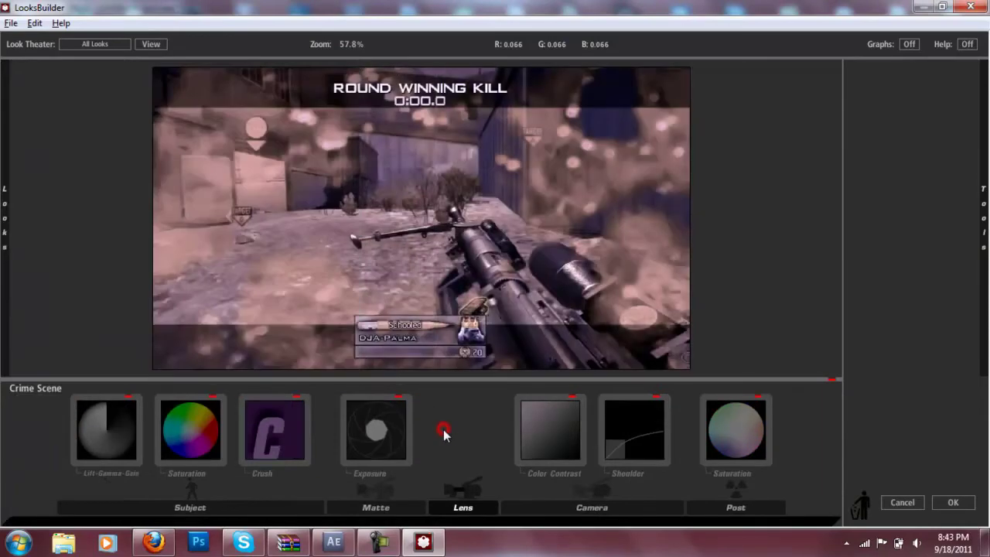
left_click(953, 501)
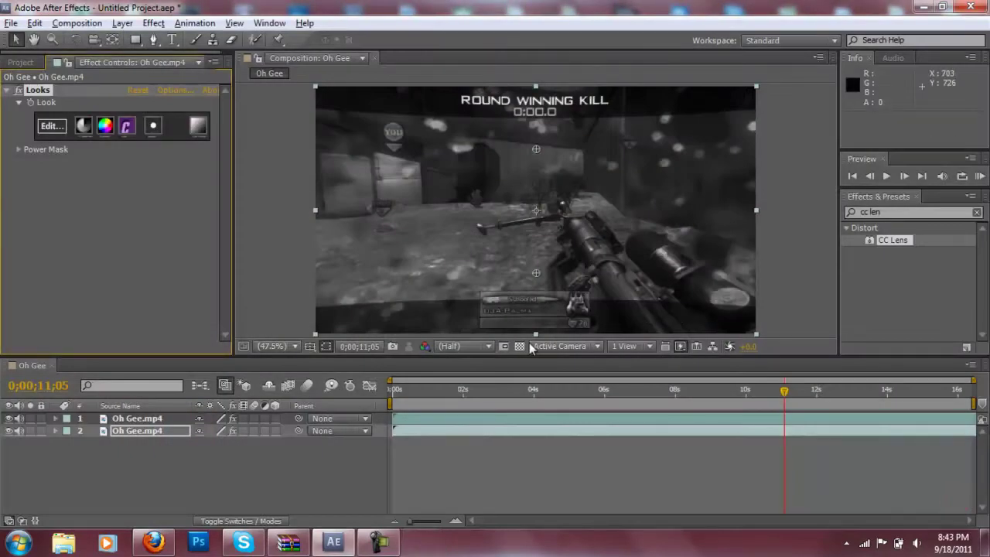
Scrub the playhead around 0;00;10;00 to review the graded lens pop-out frames.
mouse_move(736, 395)
left_mouse_down()
mouse_move(654, 394)
mouse_move(783, 394)
mouse_move(684, 394)
mouse_move(748, 393)
left_mouse_up()
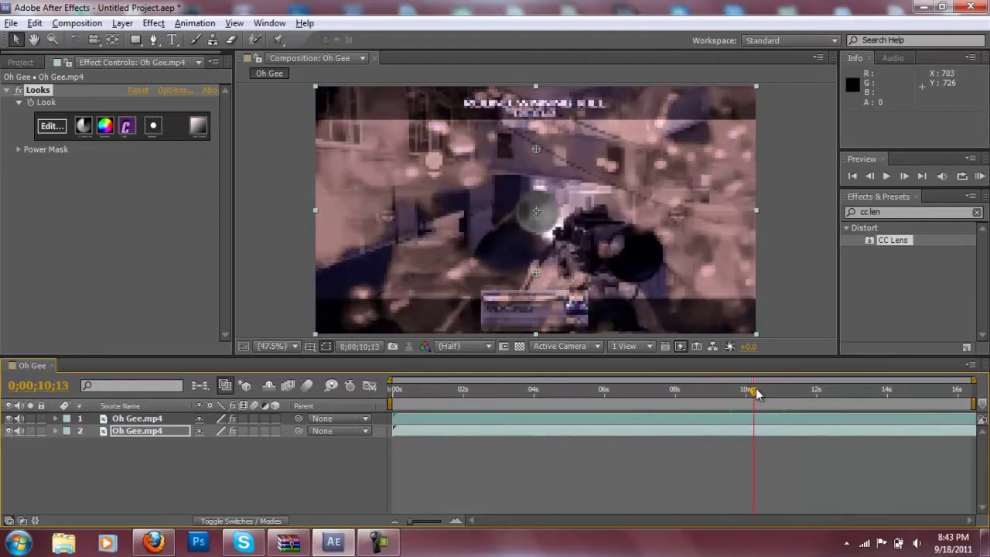
left_click_drag(756, 393, 779, 393)
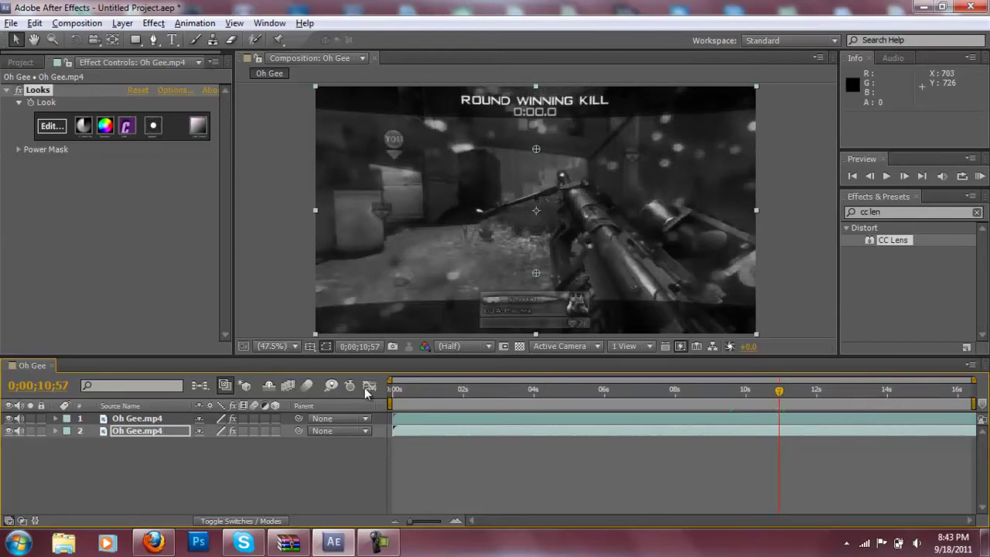
left_click(76, 22)
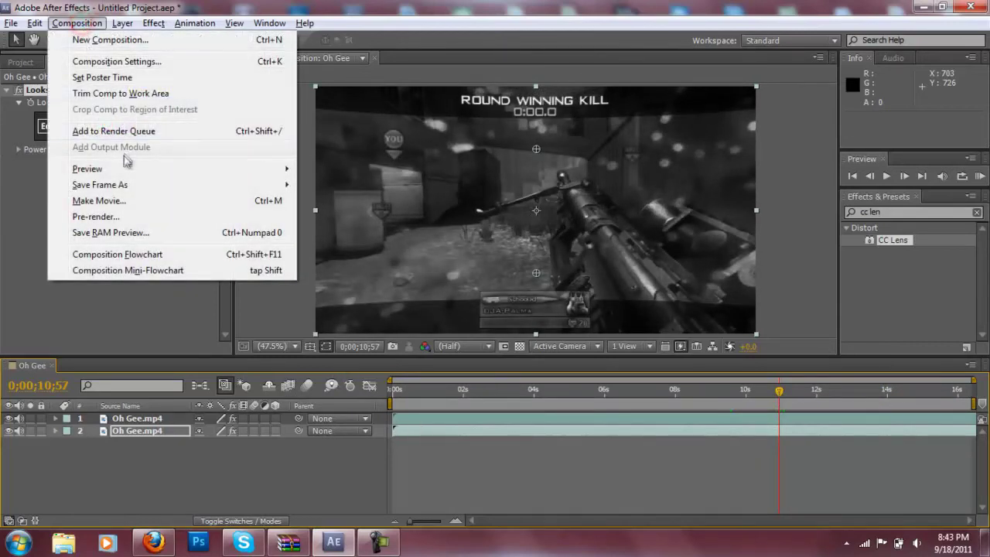
Add Oh Gee to the Render Queue using Best Settings with Quality kept at Best.
left_click(146, 131)
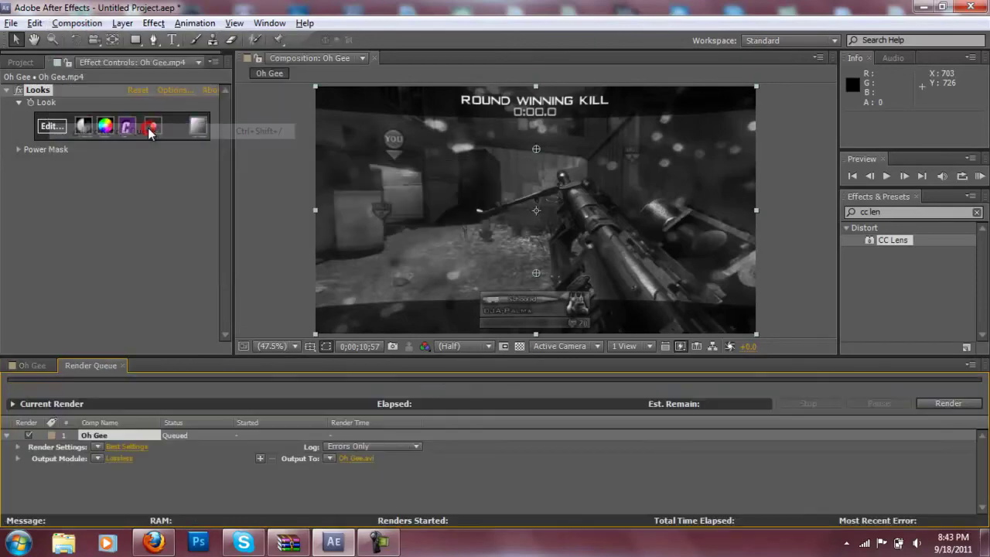
left_click(97, 447)
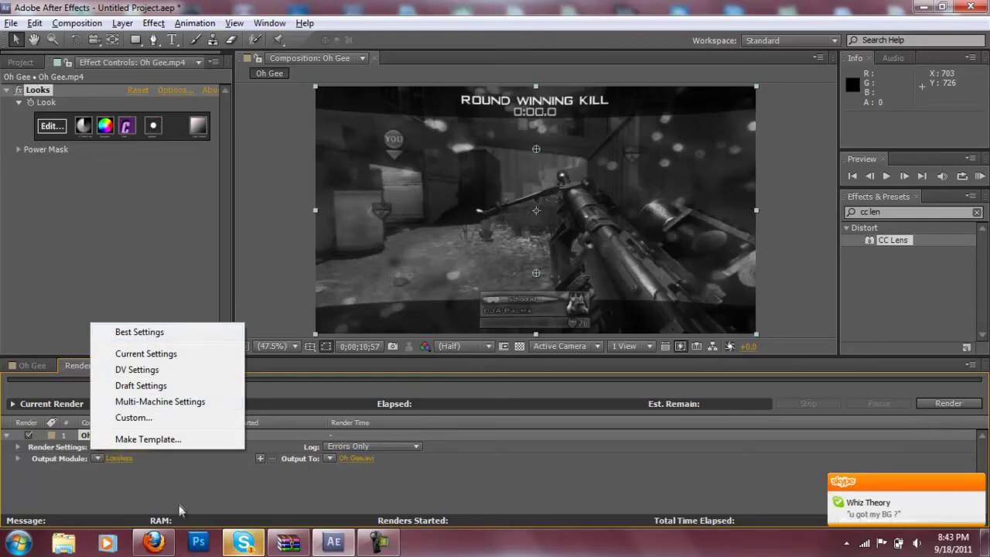
left_click(154, 483)
left_click(126, 447)
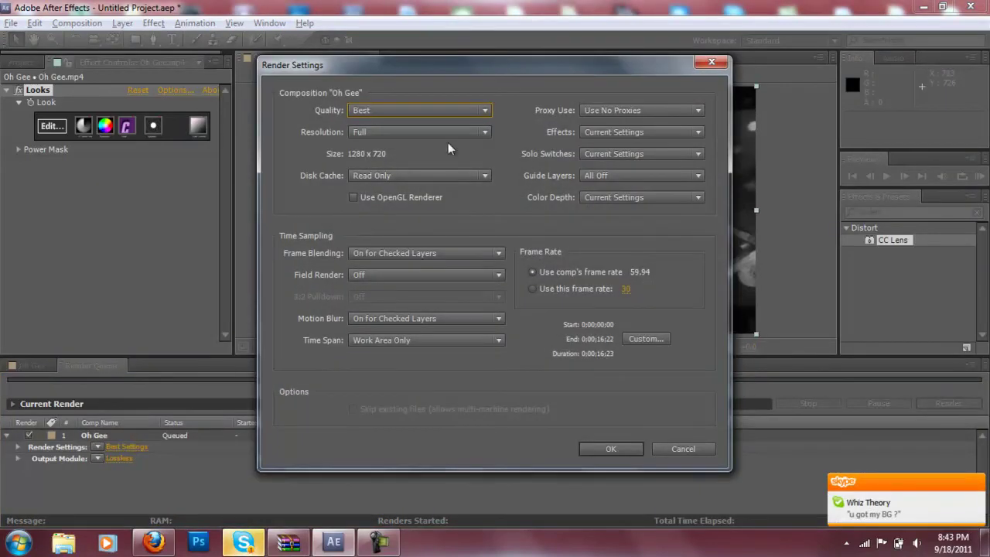
left_click(392, 109)
left_click(313, 131)
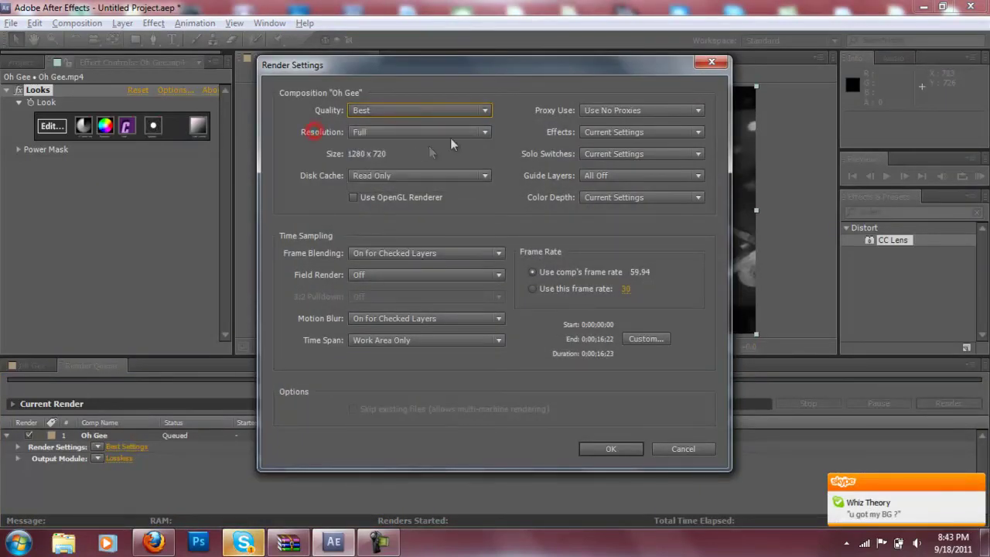
left_click(717, 66)
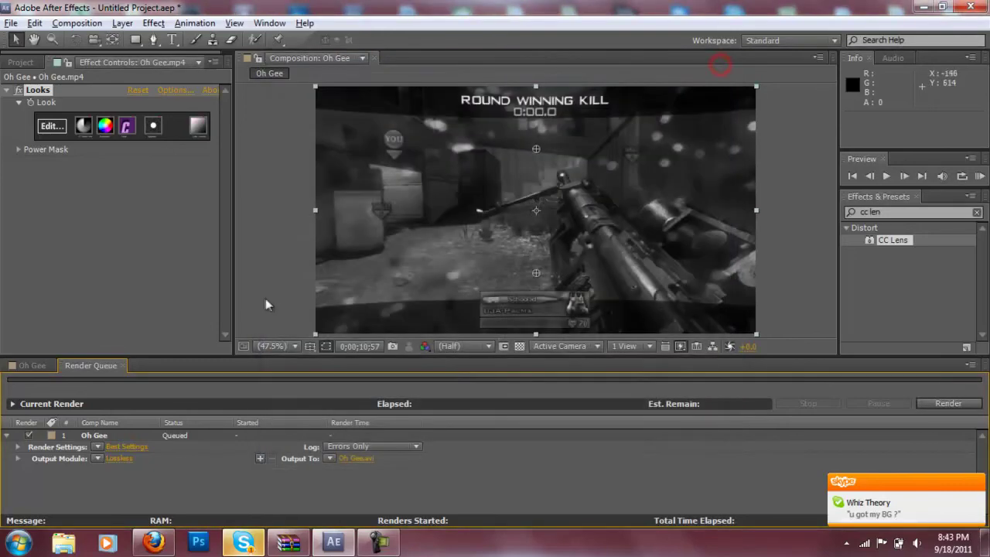
left_click(118, 457)
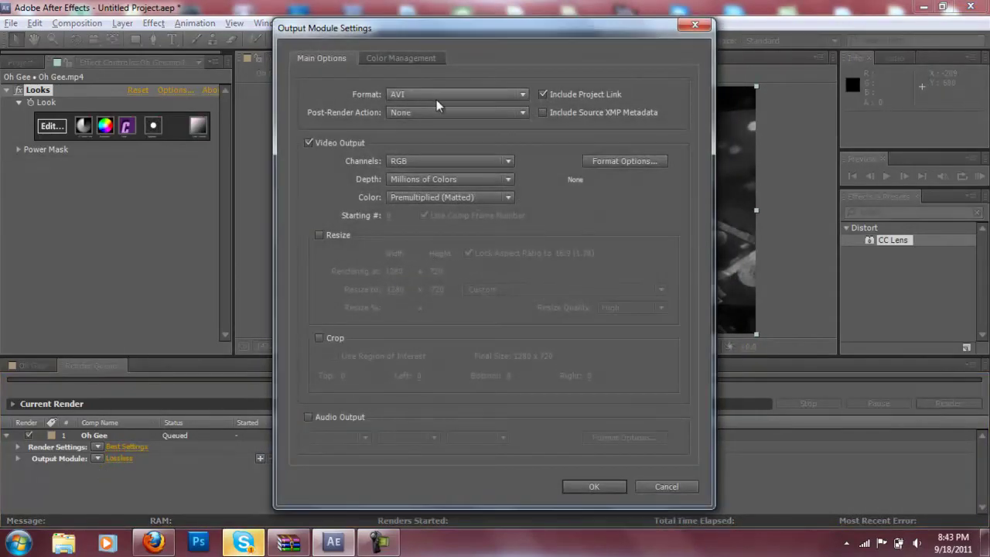
Set the output format to H.264, keeping VBR, 1 Pass bitrate encoding.
left_click(436, 99)
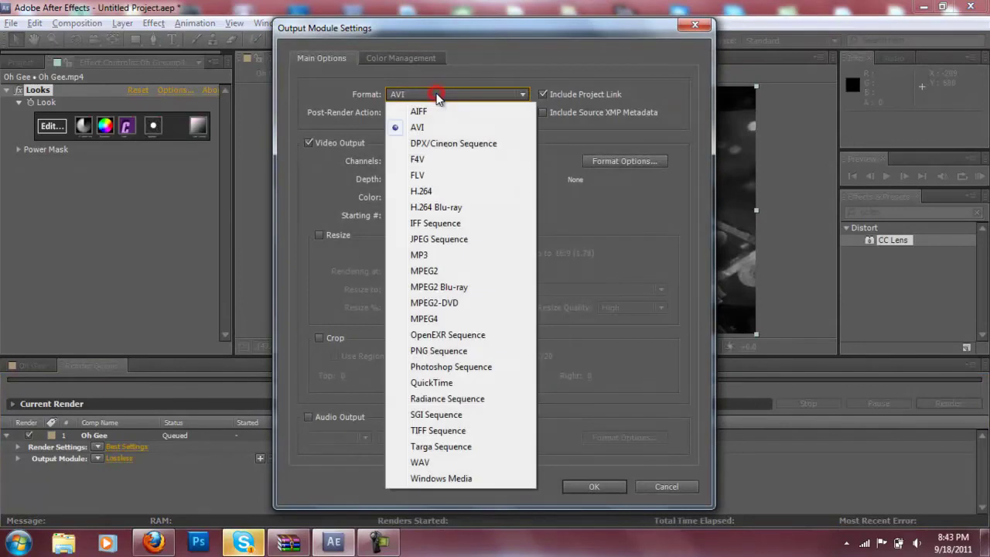
left_click(443, 194)
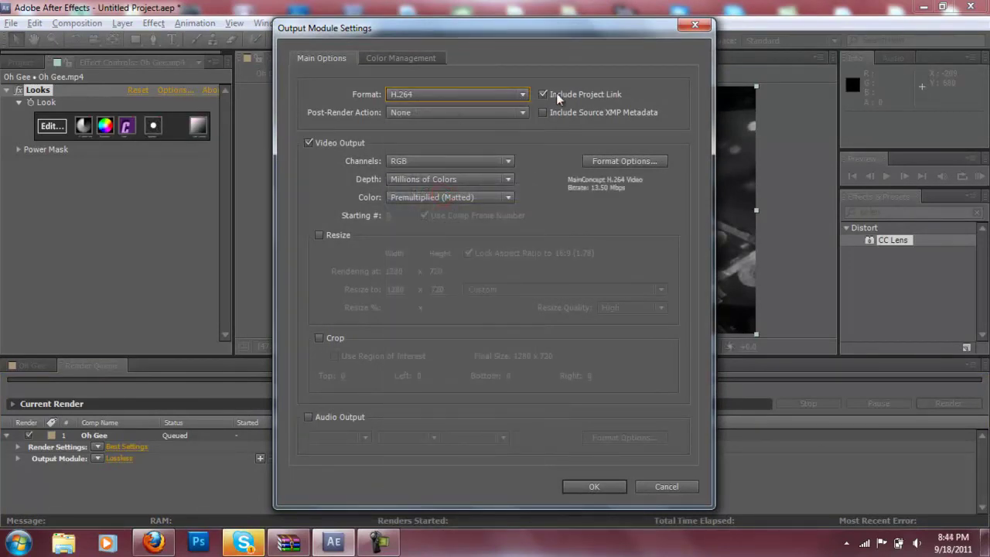
left_click(601, 163)
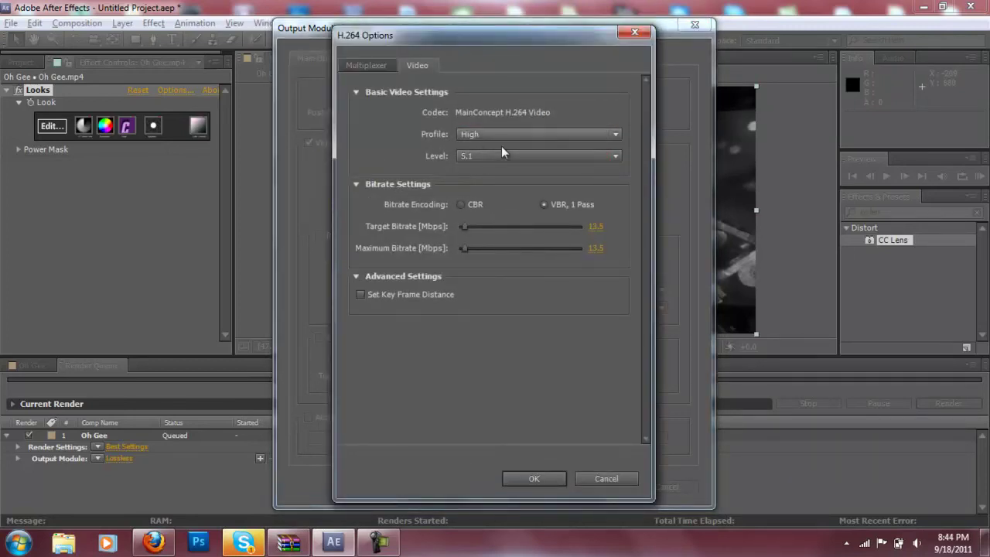
left_click(544, 204)
left_click(462, 204)
left_click(544, 204)
Check the multiplexer settings, confirm the H.264 output for Oh Gee.mp4, and minimize After Effects.
left_click(371, 65)
left_click(412, 65)
left_click(533, 478)
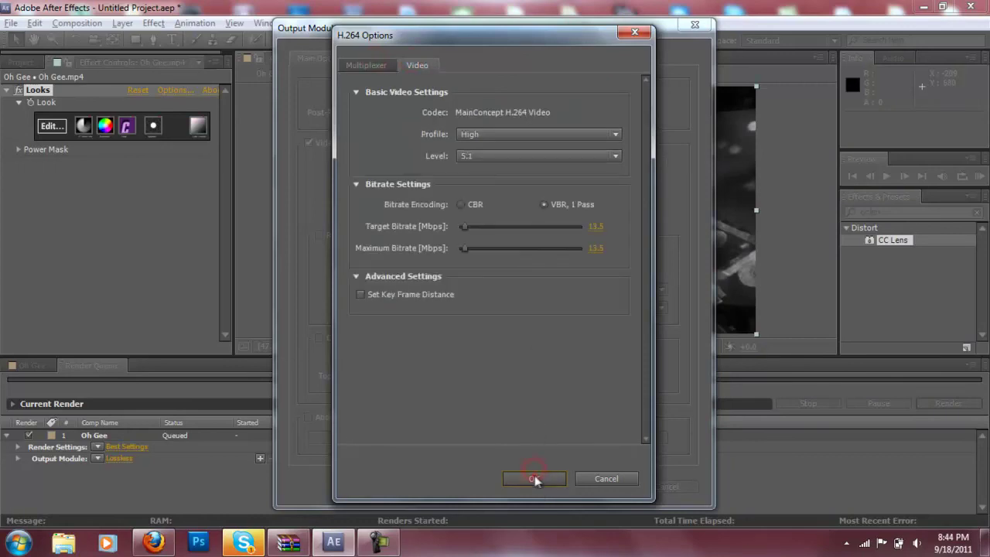
left_click(593, 486)
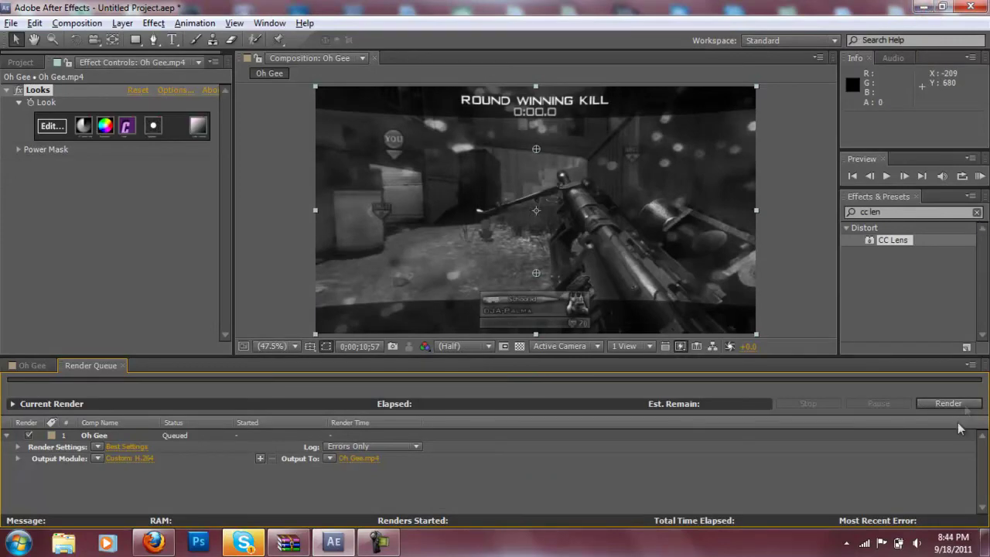
left_click(921, 6)
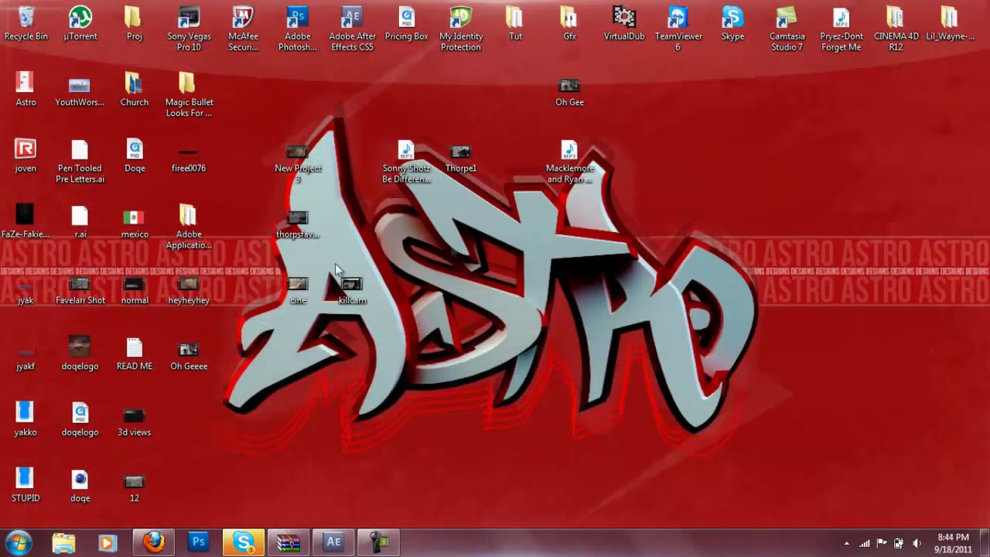